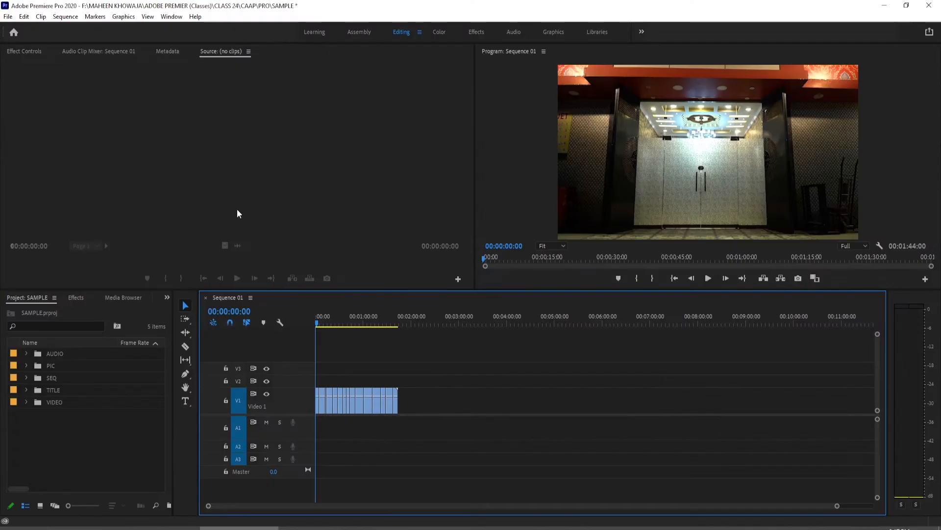
# Step: Browse the Video Transitions categories in the effects library and search the effects for WHITE
pyautogui.click(37, 315)
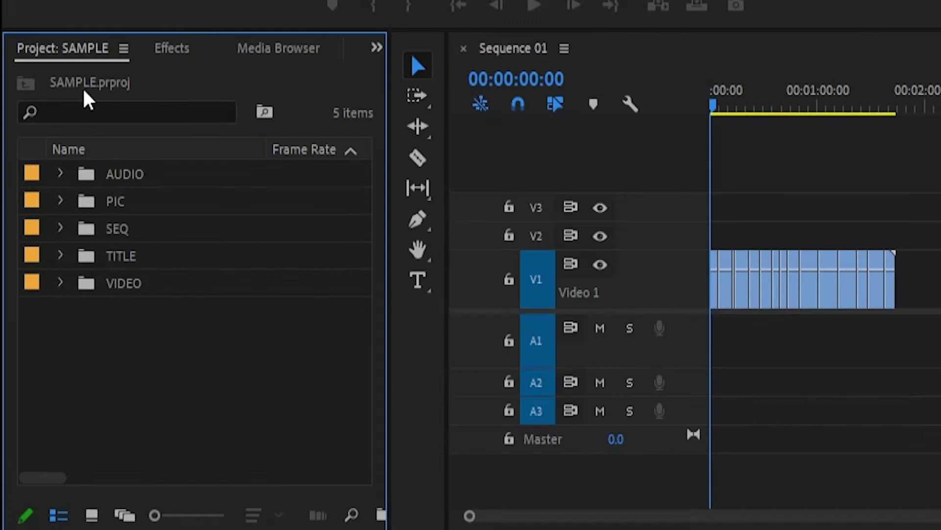
pyautogui.click(193, 50)
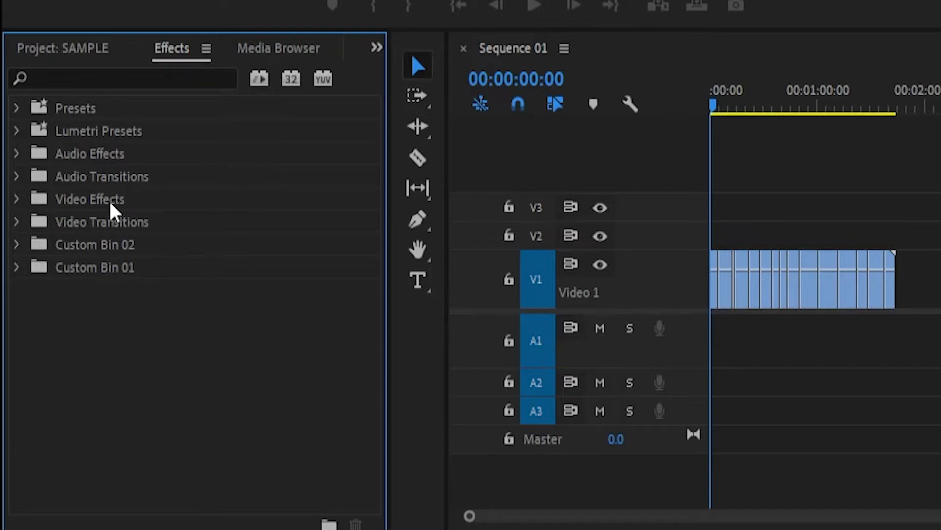
pyautogui.click(11, 217)
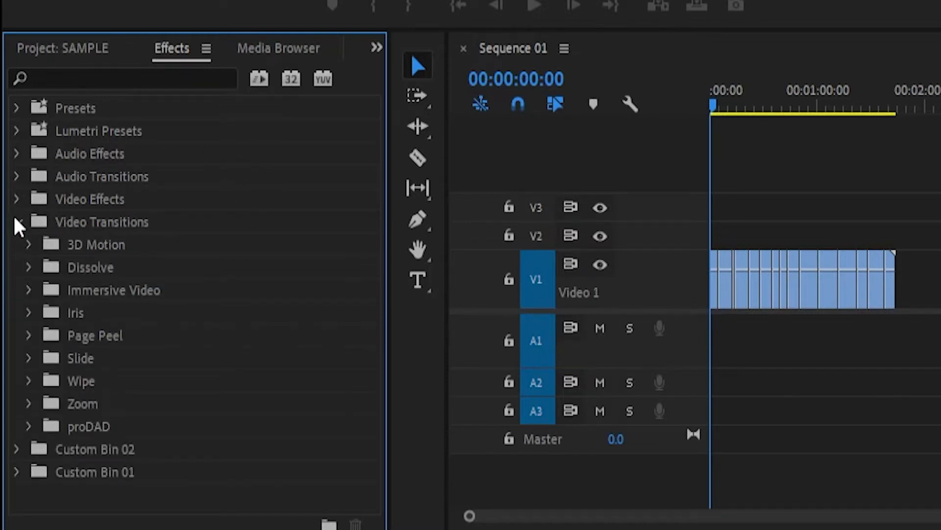
pyautogui.click(16, 222)
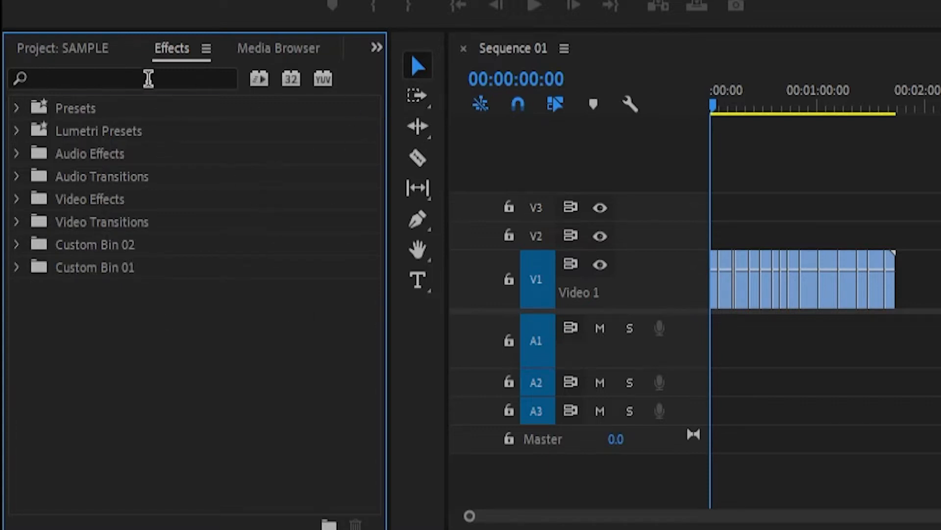
pyautogui.click(148, 78)
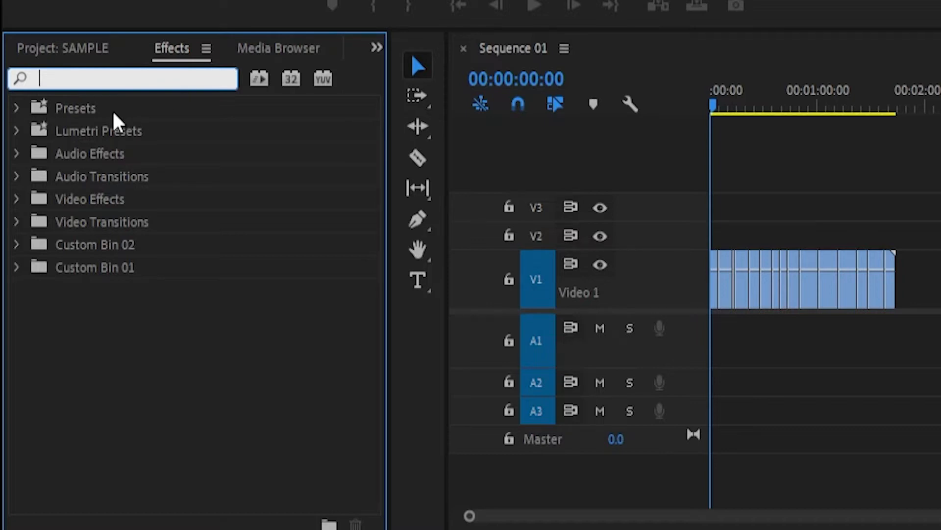
pyautogui.write('WHITE')
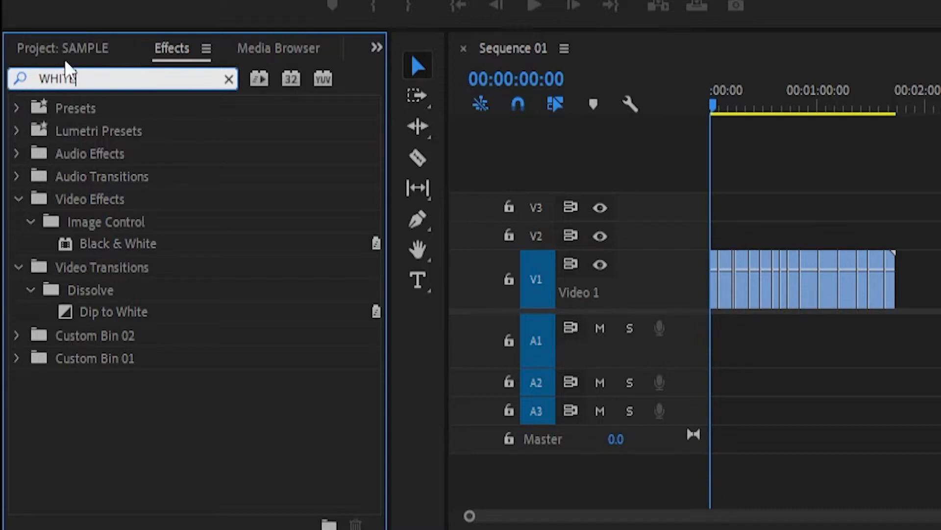
# Step: Search the effects for BLACK instead and look through the full list of matching presets and effects
pyautogui.press('BackSpace')
pyautogui.press('BackSpace')
pyautogui.press('BackSpace')
pyautogui.press('BackSpace')
pyautogui.press('BackSpace')
pyautogui.write('BL')
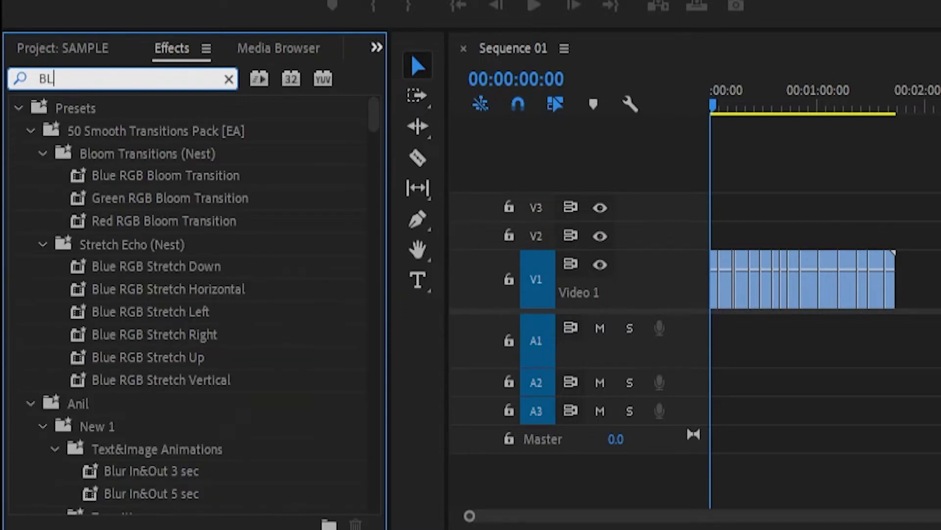
pyautogui.write('ACK')
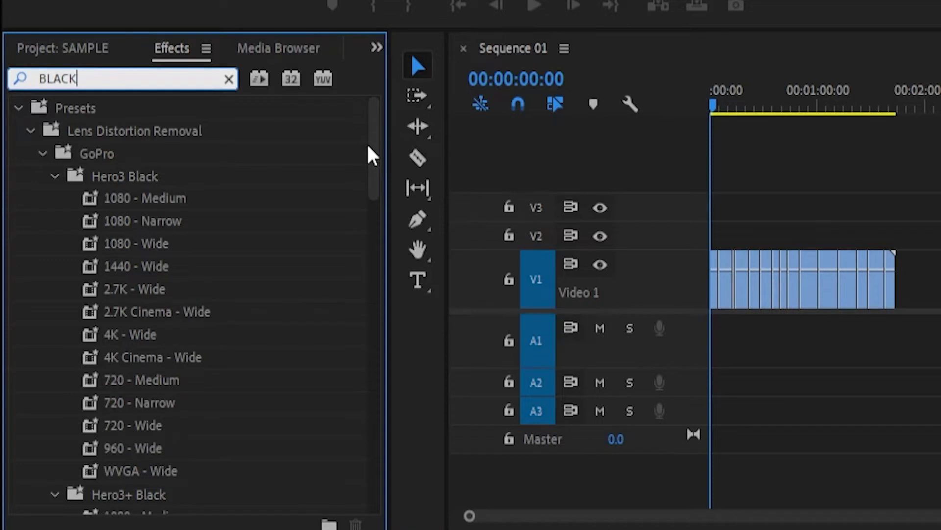
pyautogui.moveTo(368, 147); pyautogui.dragTo(338, 460)
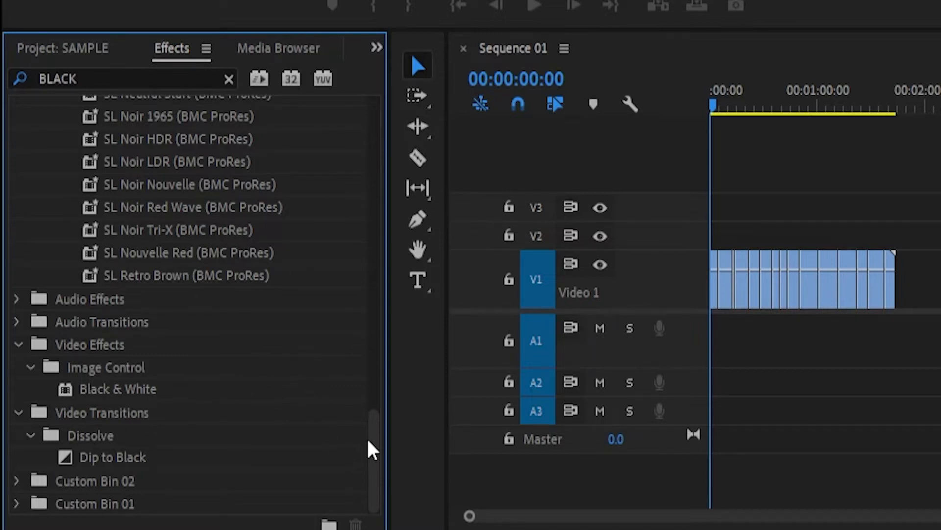
pyautogui.moveTo(373, 438); pyautogui.dragTo(433, 100)
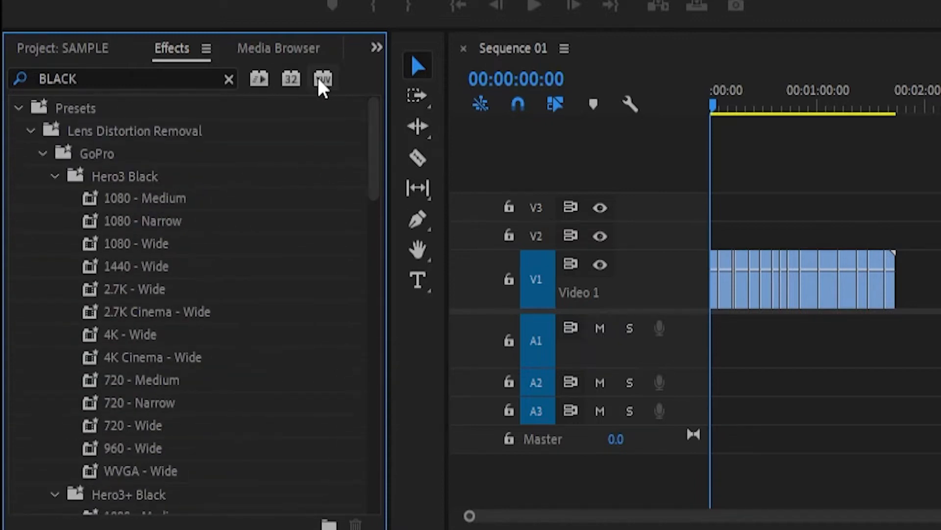
# Step: Search the effects for WHITE and select the Black & White video effect
pyautogui.click(229, 79)
pyautogui.write('WhHIT')
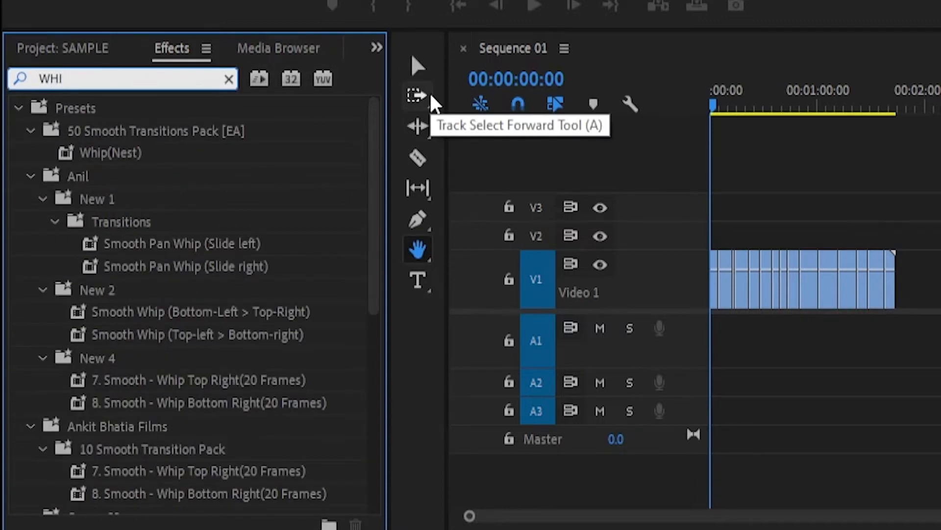
pyautogui.write('E')
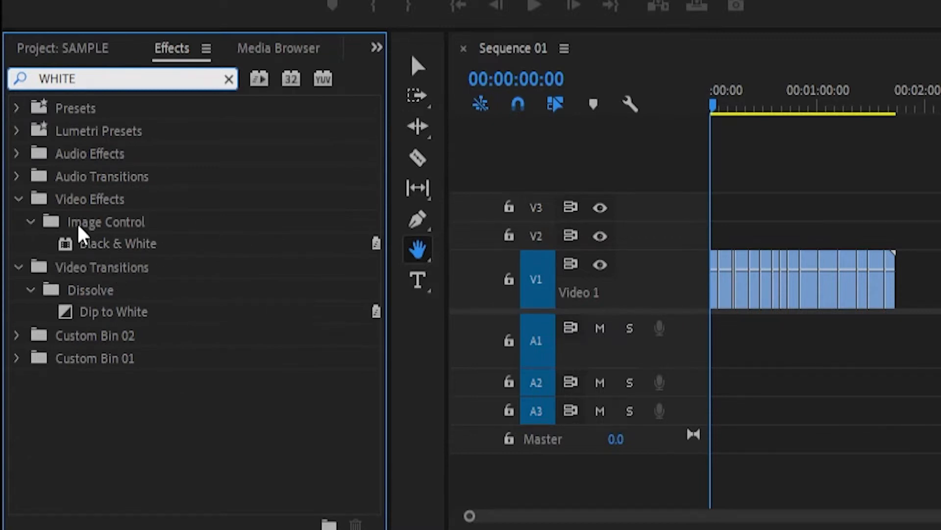
pyautogui.click(106, 246)
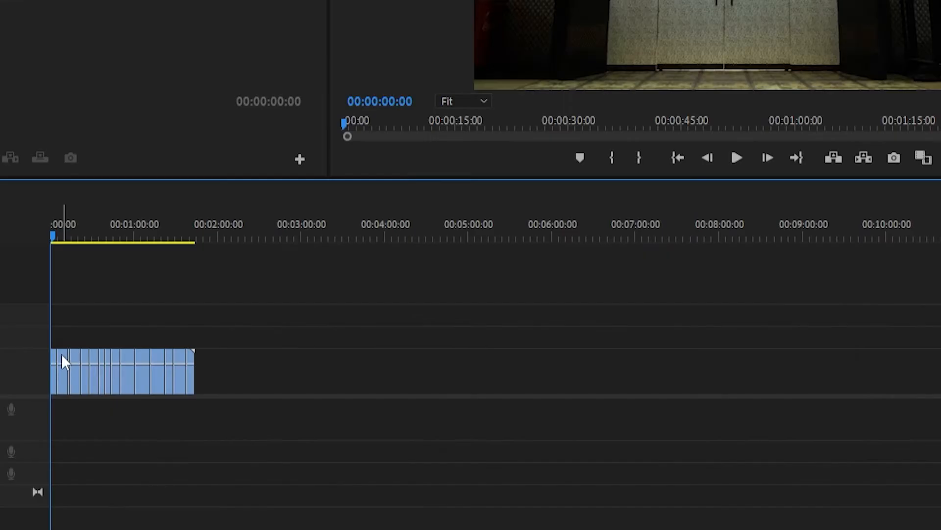
# Step: Move the second clip on V1 into the empty timeline area at about 00:03:25:00 and apply the Black & White effect to it
pyautogui.moveTo(323, 395); pyautogui.dragTo(349, 369)
pyautogui.moveTo(110, 317); pyautogui.dragTo(343, 375)
pyautogui.moveTo(54, 235); pyautogui.dragTo(347, 275)
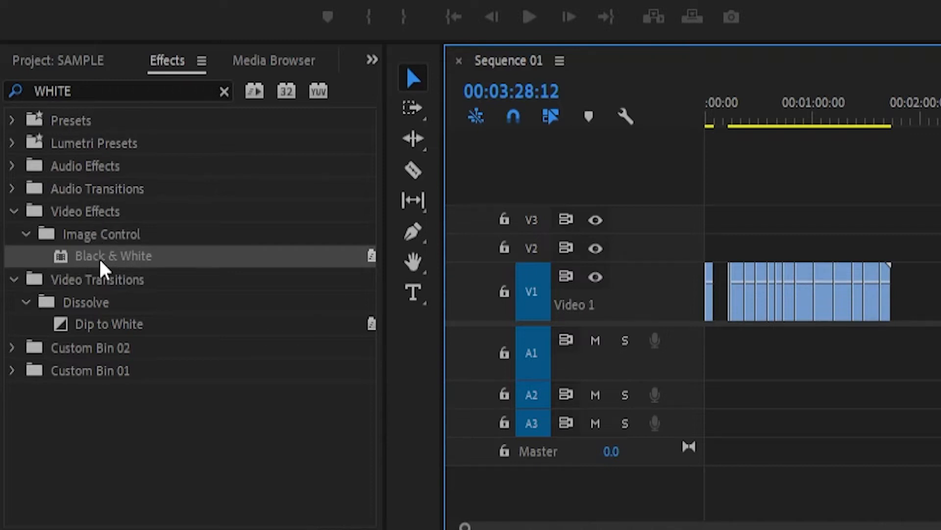
pyautogui.moveTo(100, 260); pyautogui.dragTo(346, 380)
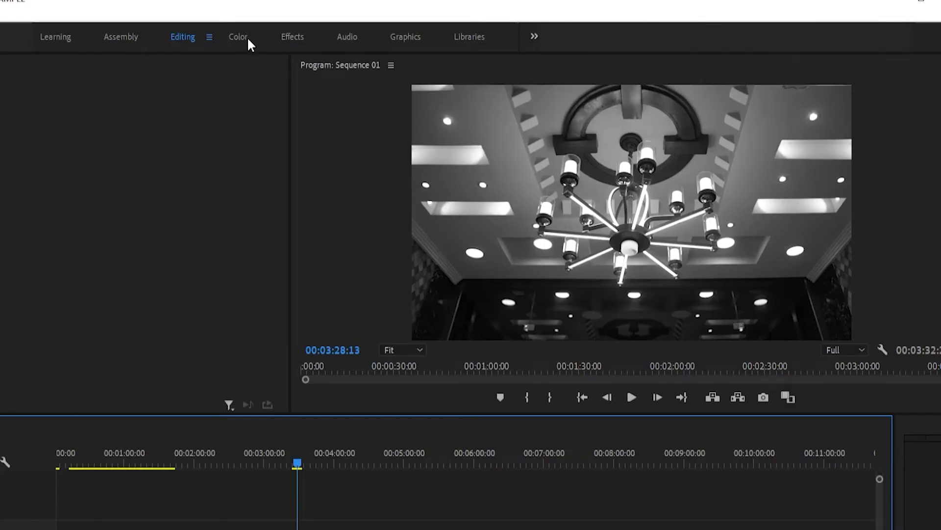
# Step: Switch to the Color workspace and set the black-and-white clip's white balance temperature to 100.0
pyautogui.click(445, 32)
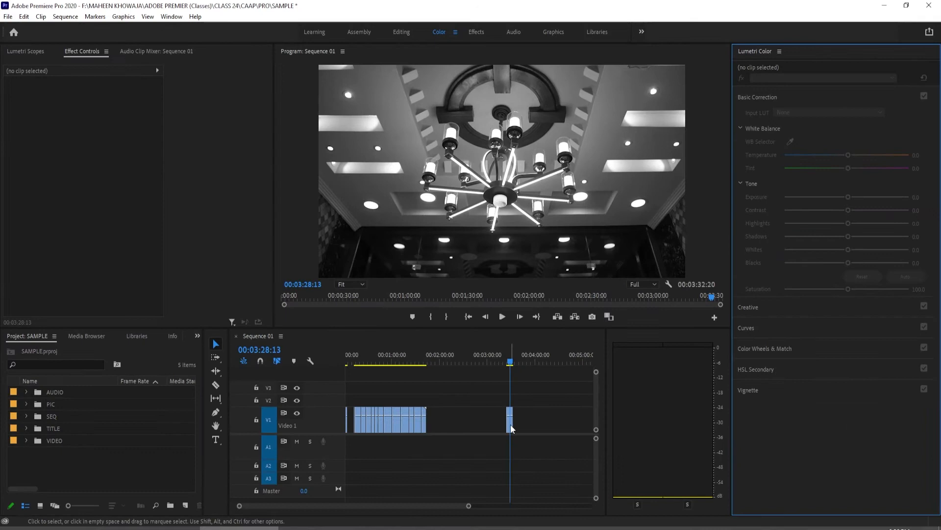
pyautogui.click(511, 421)
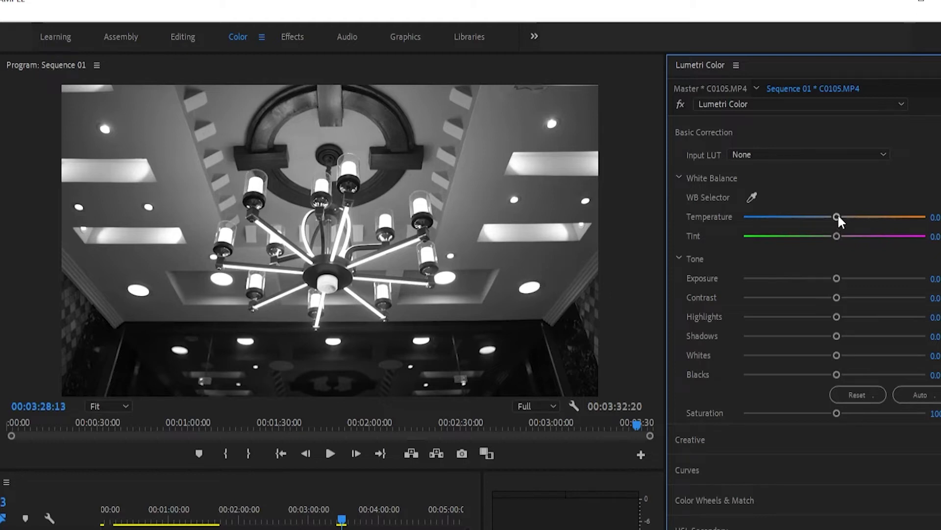
pyautogui.moveTo(837, 216); pyautogui.dragTo(836, 239)
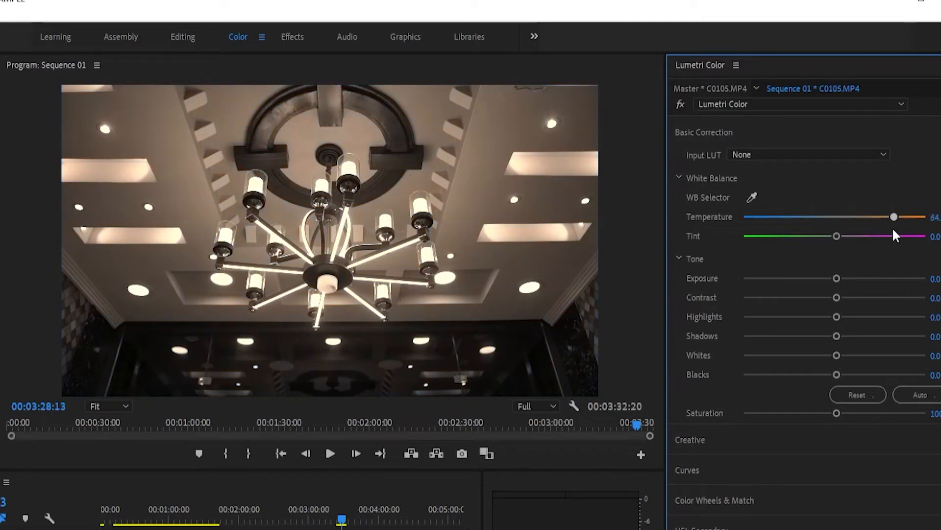
pyautogui.moveTo(906, 230); pyautogui.dragTo(939, 231)
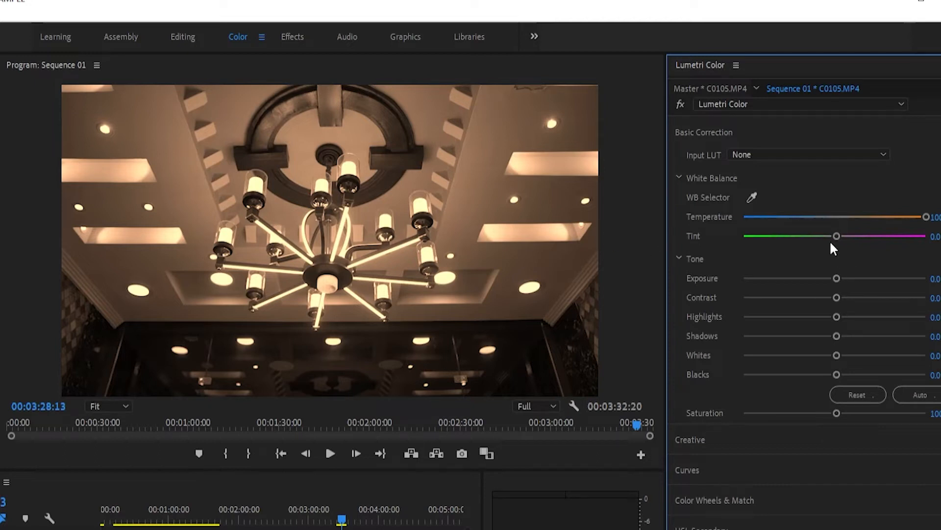
# Step: Set the clip's tint to 7.5, exposure to 0.8, contrast to 52.9, highlights to 58.4, shadows to -31.0, whites to -35.7 and blacks to 19.2
pyautogui.moveTo(835, 236); pyautogui.dragTo(837, 340)
pyautogui.moveTo(842, 285); pyautogui.dragTo(850, 368)
pyautogui.moveTo(832, 295); pyautogui.dragTo(883, 444)
pyautogui.moveTo(834, 341); pyautogui.dragTo(806, 361)
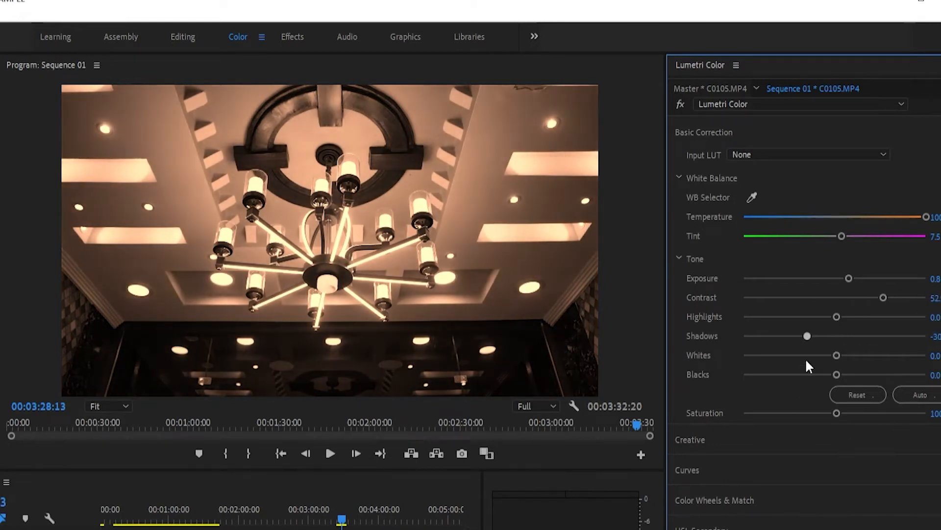
pyautogui.moveTo(847, 321); pyautogui.dragTo(887, 316)
pyautogui.moveTo(837, 355); pyautogui.dragTo(851, 419)
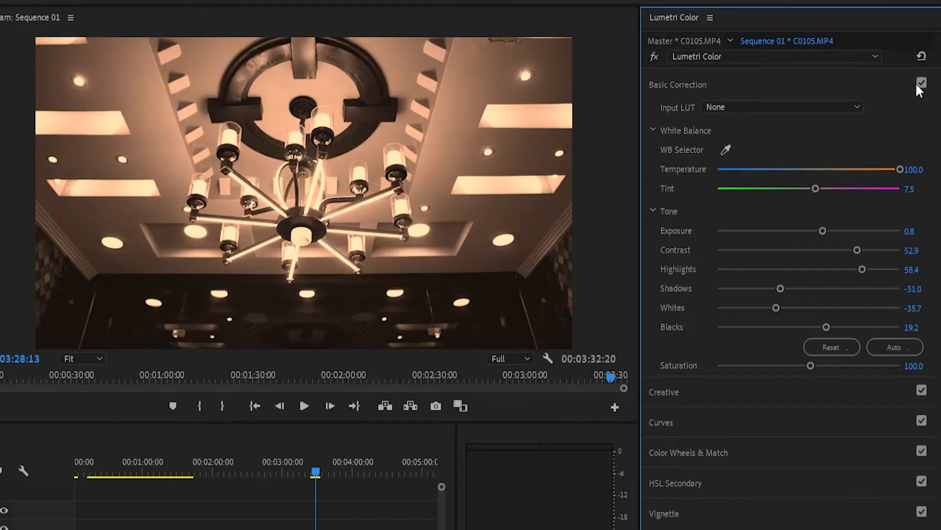
# Step: Toggle the clip's Basic Correction off and on to compare the image with and without the grading
pyautogui.click(940, 130)
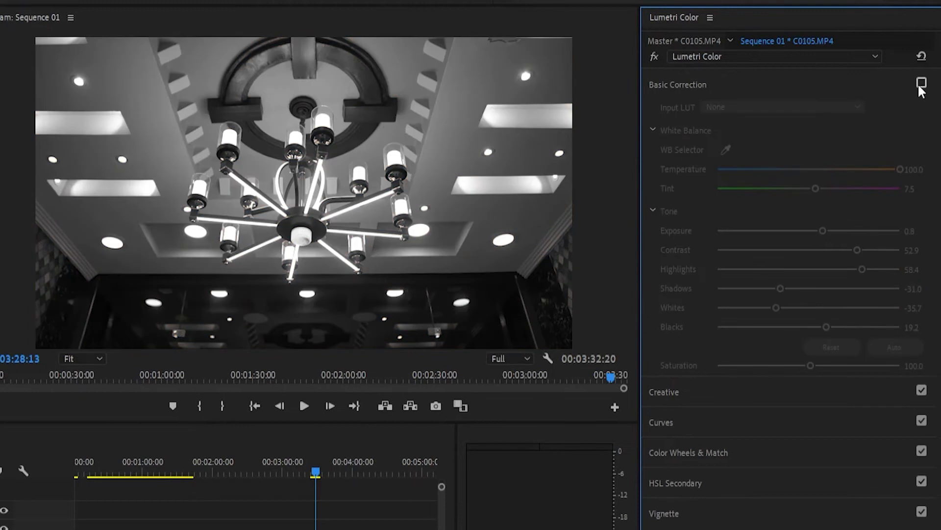
pyautogui.click(922, 84)
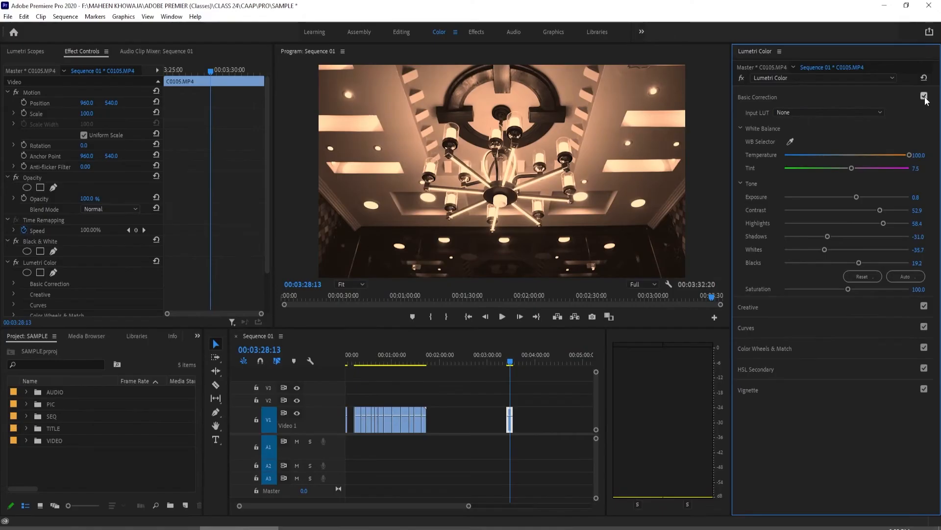
pyautogui.click(925, 97)
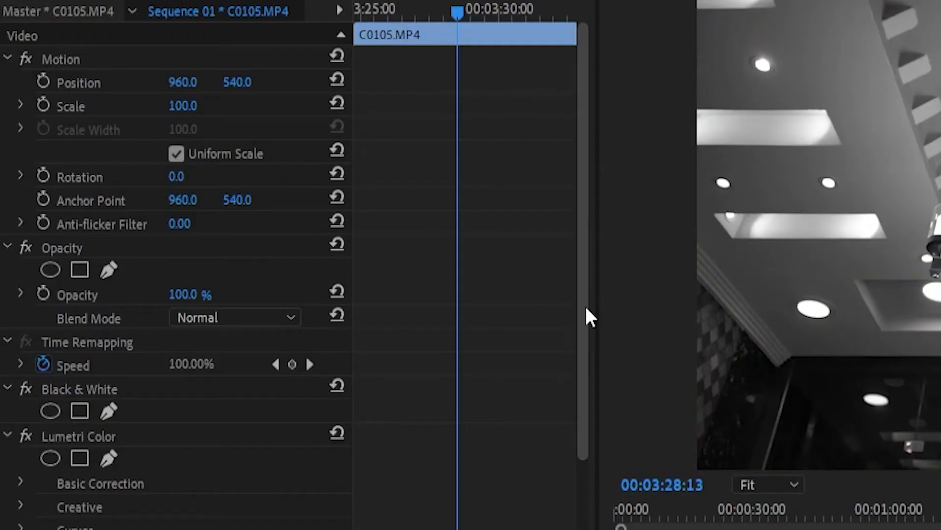
# Step: Delete the Lumetri Color effect from the clip's applied effects
pyautogui.scroll(-3, 589, 316)
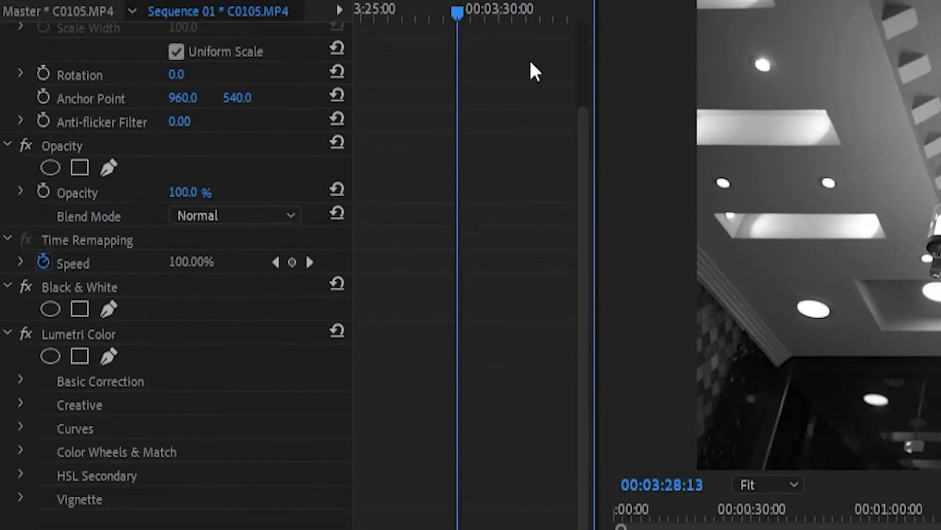
pyautogui.click(87, 333)
pyautogui.press('Delete')
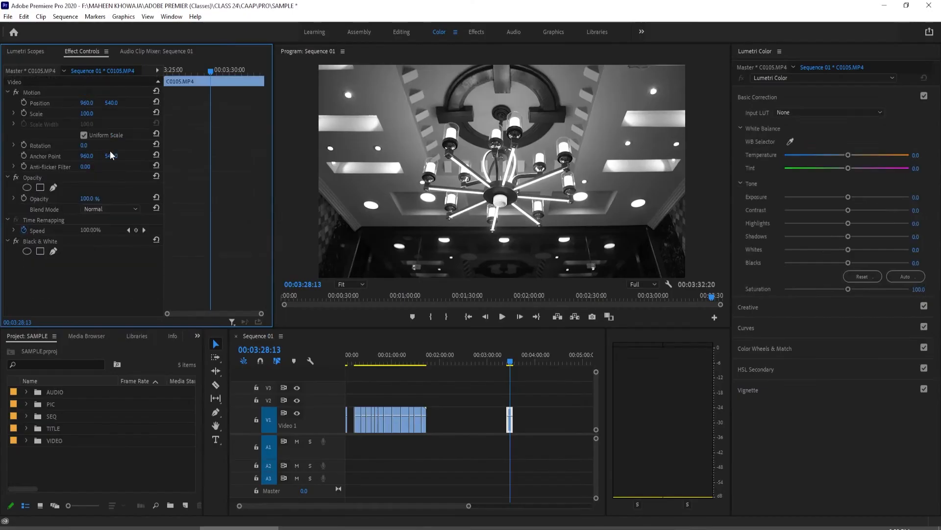
# Step: Return to the Editing workspace and scrub through the isolated black-and-white clip
pyautogui.click(530, 381)
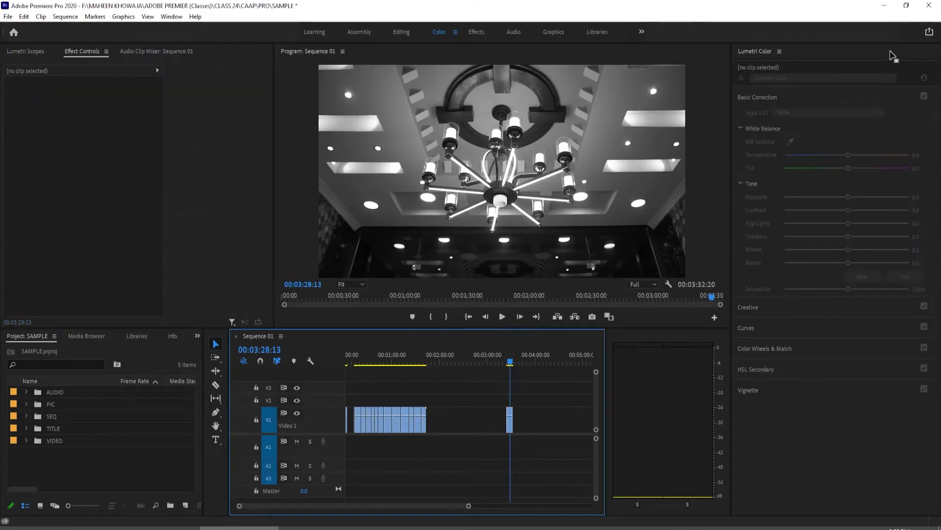
pyautogui.click(404, 32)
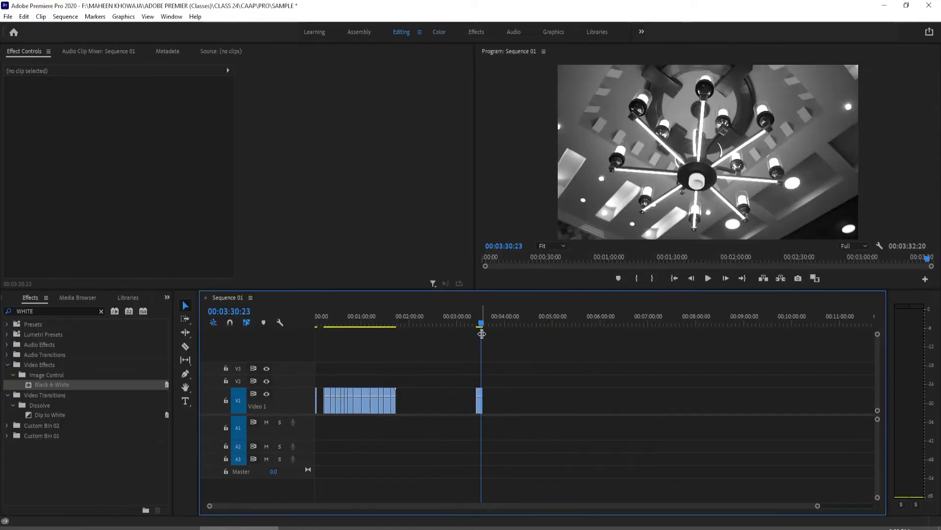
pyautogui.moveTo(480, 370); pyautogui.dragTo(479, 376)
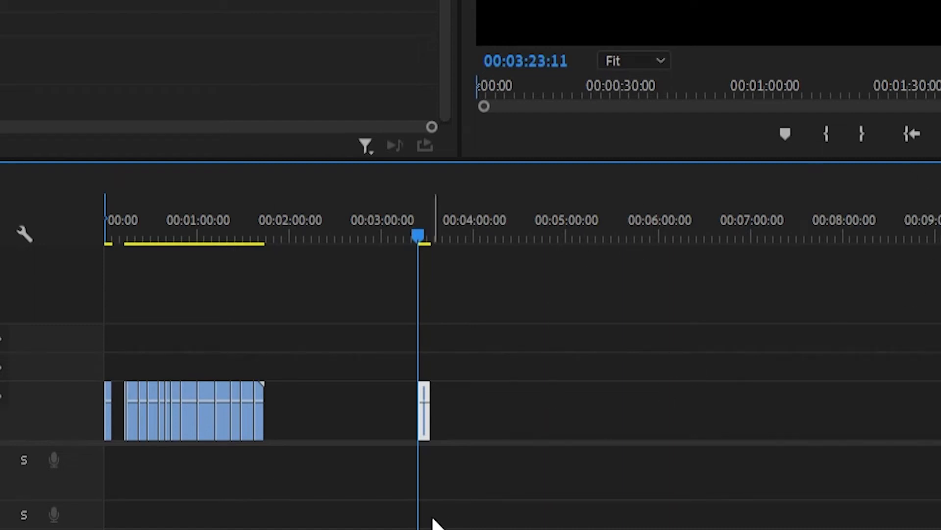
pyautogui.moveTo(417, 242); pyautogui.dragTo(420, 387)
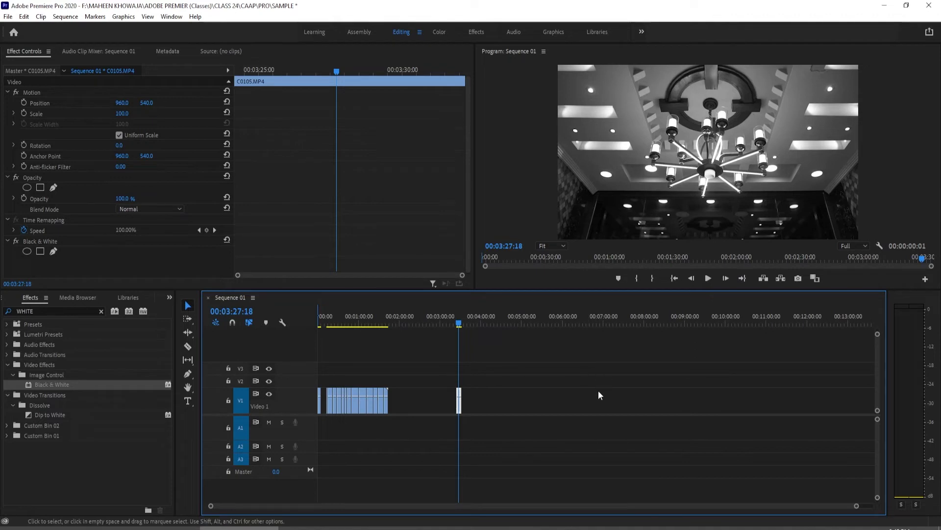
# Step: Set the isolated black-and-white clip's speed to 100% with Optical Flow time interpolation
pyautogui.hotkey('ctrl', 'r')
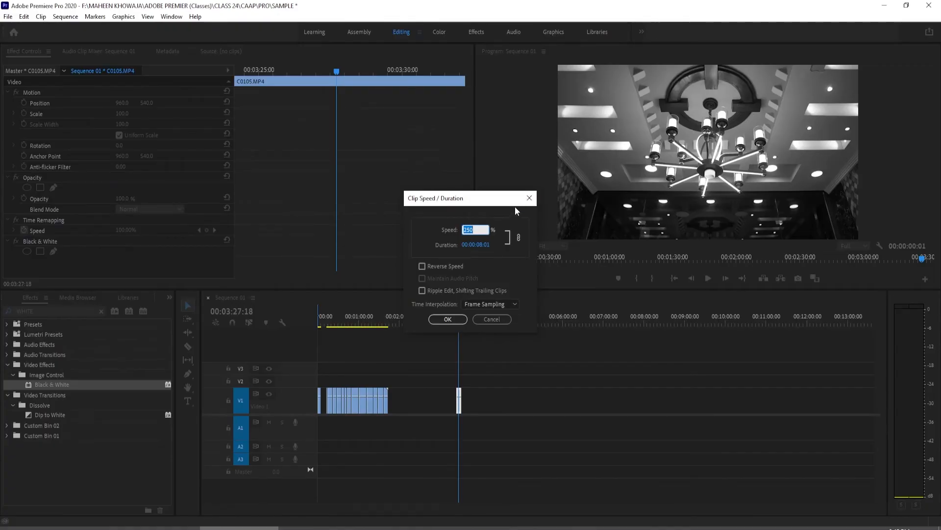
pyautogui.click(529, 198)
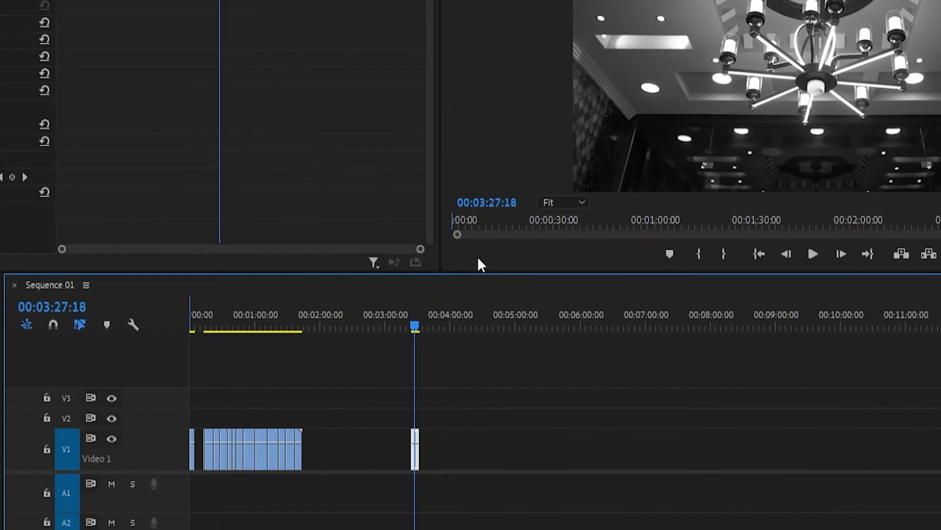
pyautogui.rightClick(416, 459)
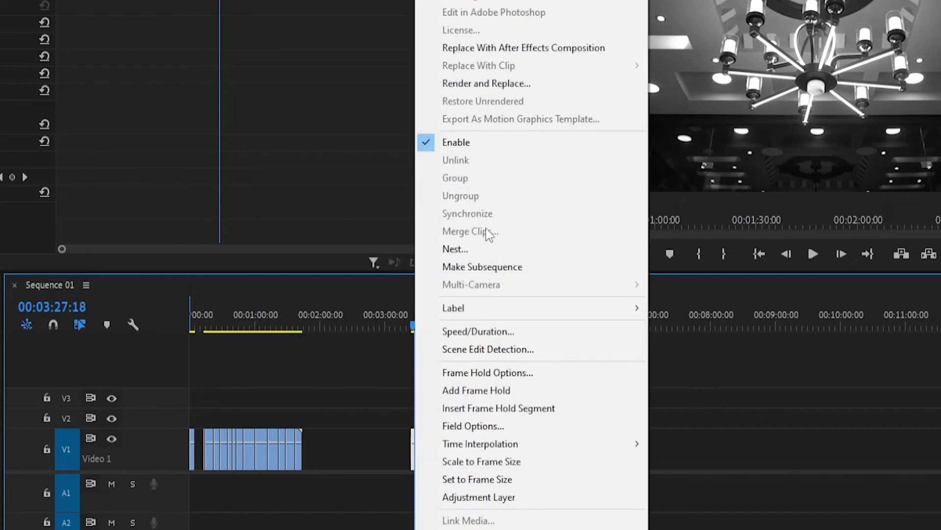
pyautogui.click(525, 331)
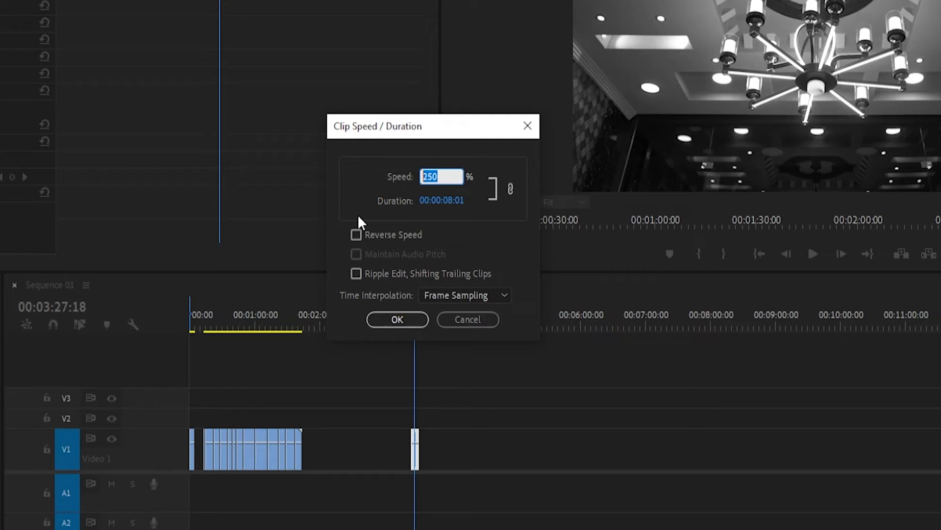
pyautogui.write('100')
pyautogui.press('Tab')
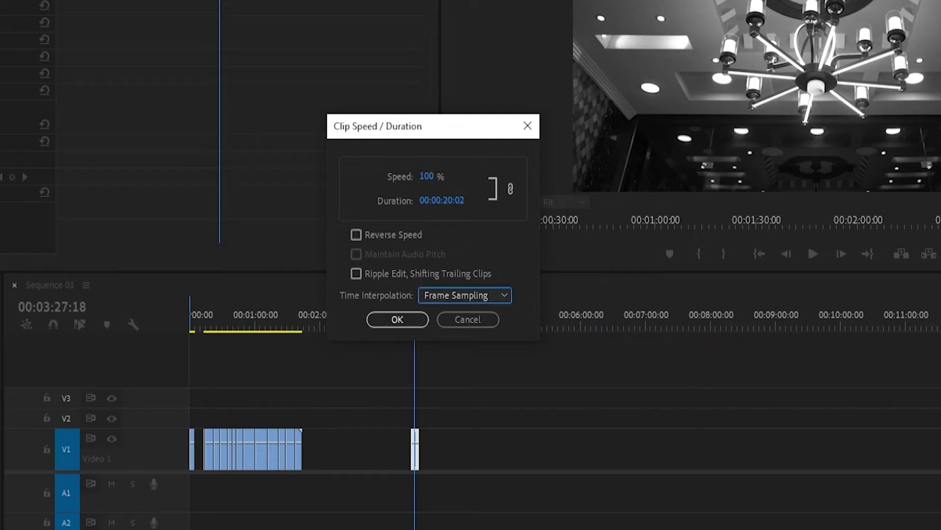
pyautogui.click(458, 295)
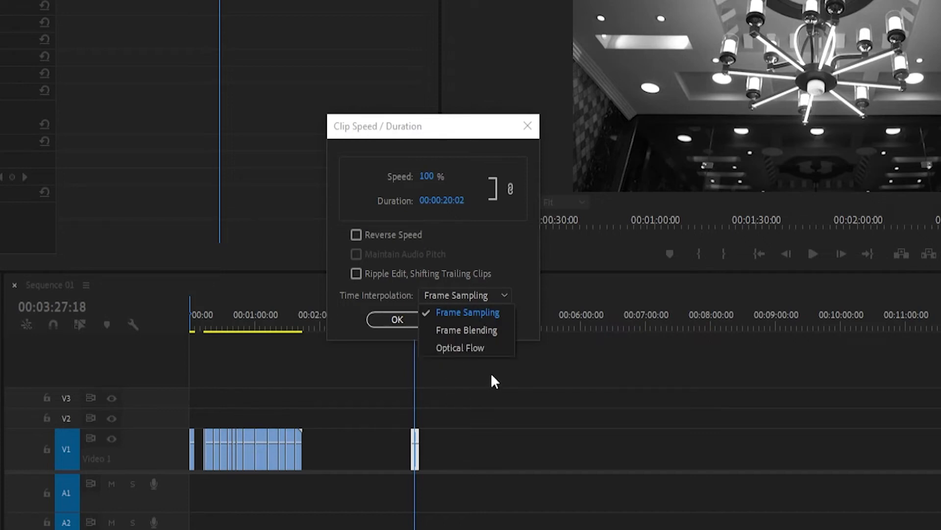
pyautogui.click(474, 349)
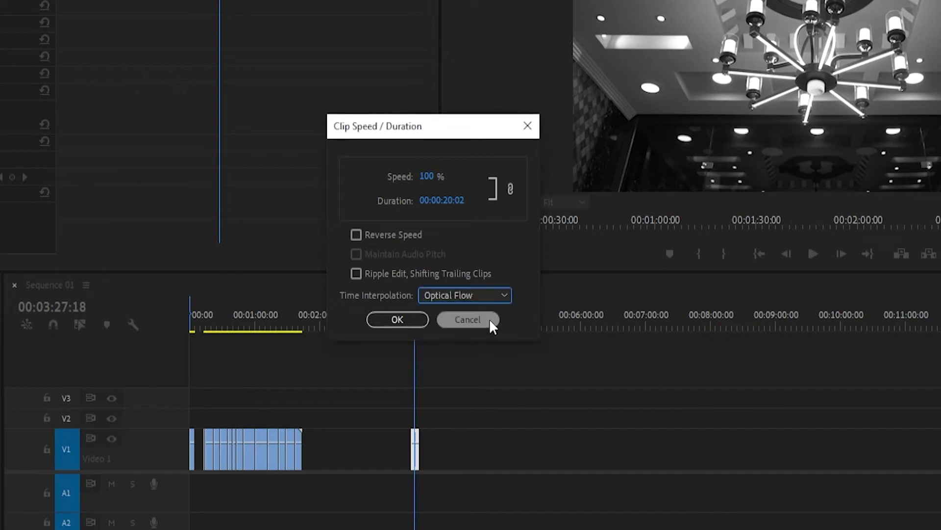
pyautogui.click(418, 323)
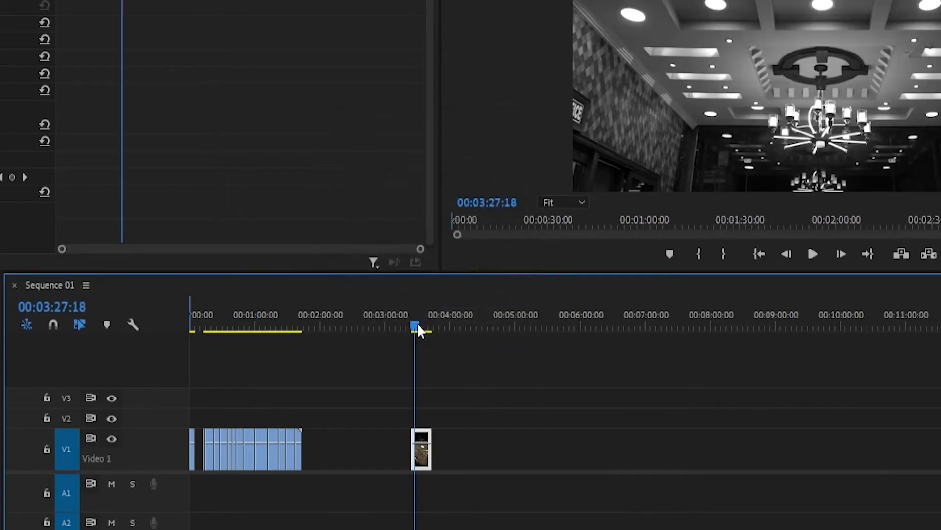
# Step: Play and scrub the black-and-white clip from its start to review it at the new speed
pyautogui.moveTo(461, 328); pyautogui.dragTo(457, 363)
pyautogui.press('space')
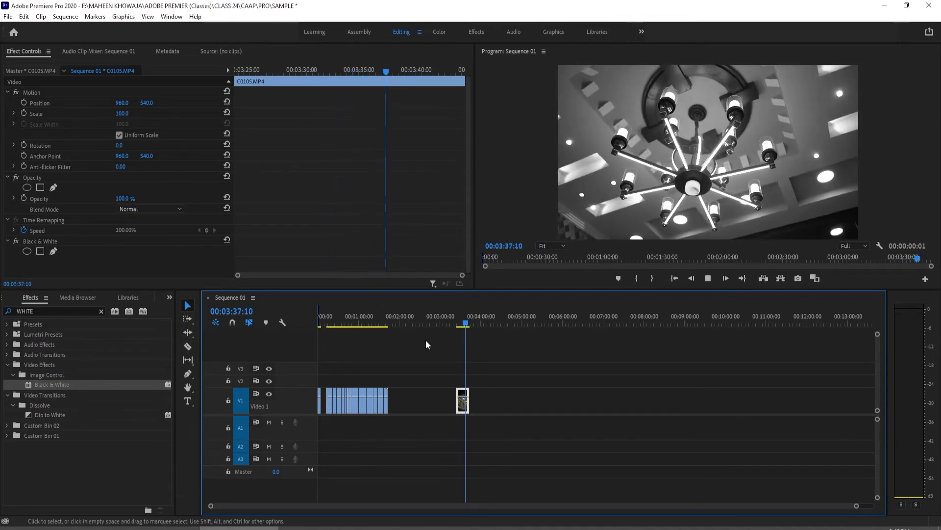
pyautogui.press('space')
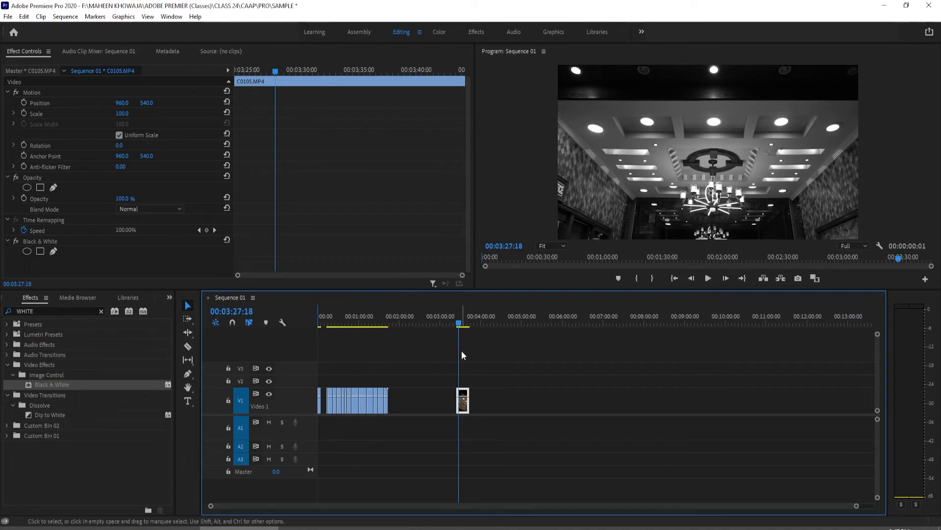
pyautogui.moveTo(459, 351); pyautogui.dragTo(465, 382)
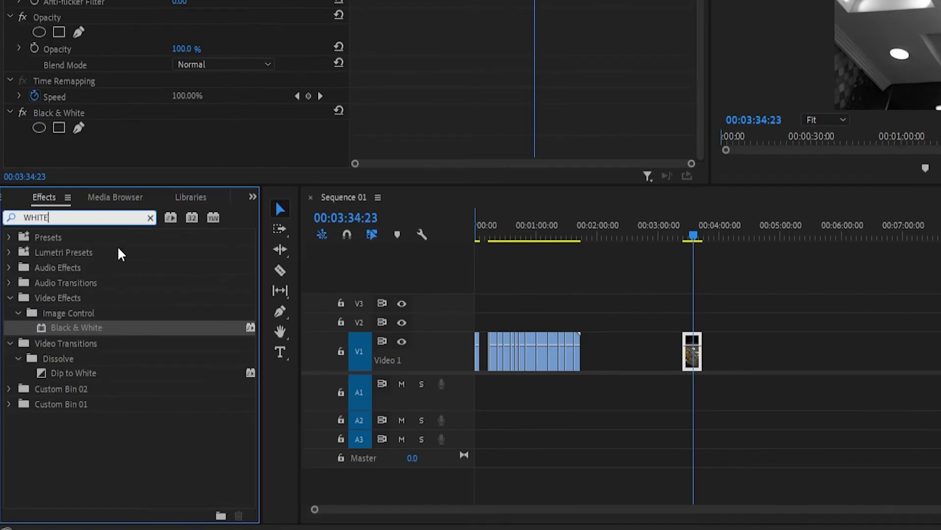
# Step: Clear the effects search and apply the Vignette preset from 10 Free Color Presets to the black-and-white clip
pyautogui.click(150, 217)
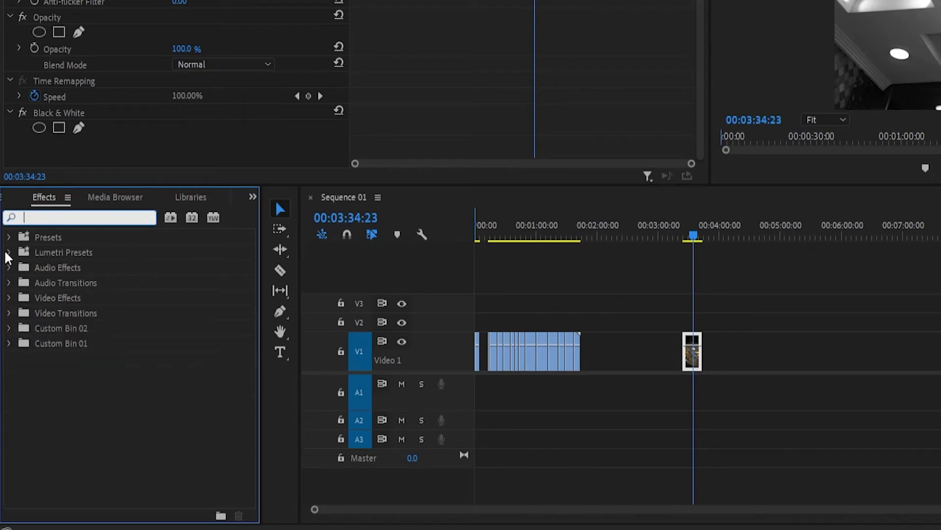
pyautogui.click(9, 237)
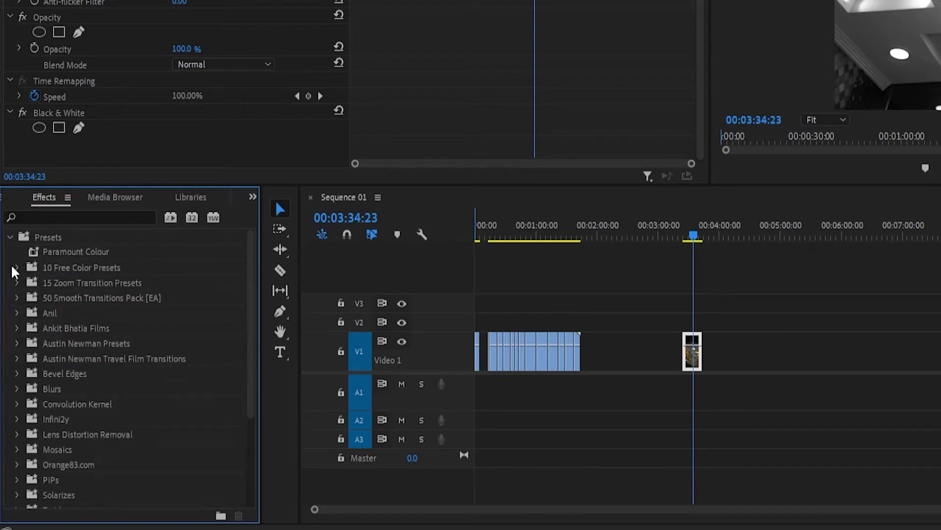
pyautogui.click(16, 268)
pyautogui.click(10, 238)
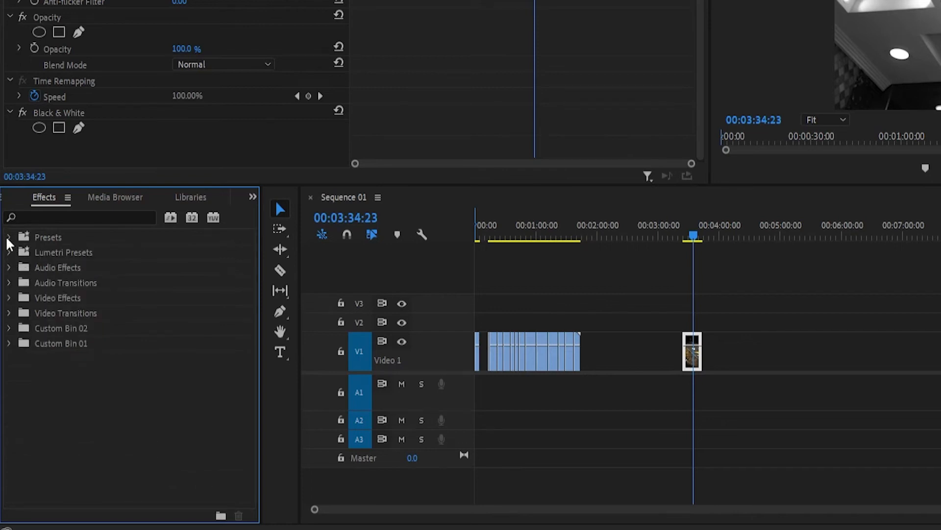
pyautogui.click(8, 238)
pyautogui.moveTo(60, 281); pyautogui.dragTo(691, 353)
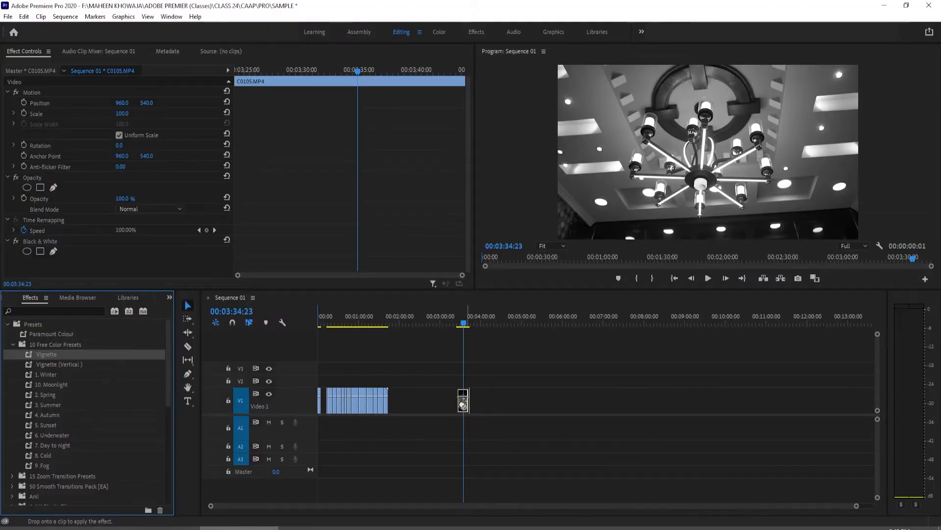
pyautogui.moveTo(463, 405); pyautogui.dragTo(462, 405)
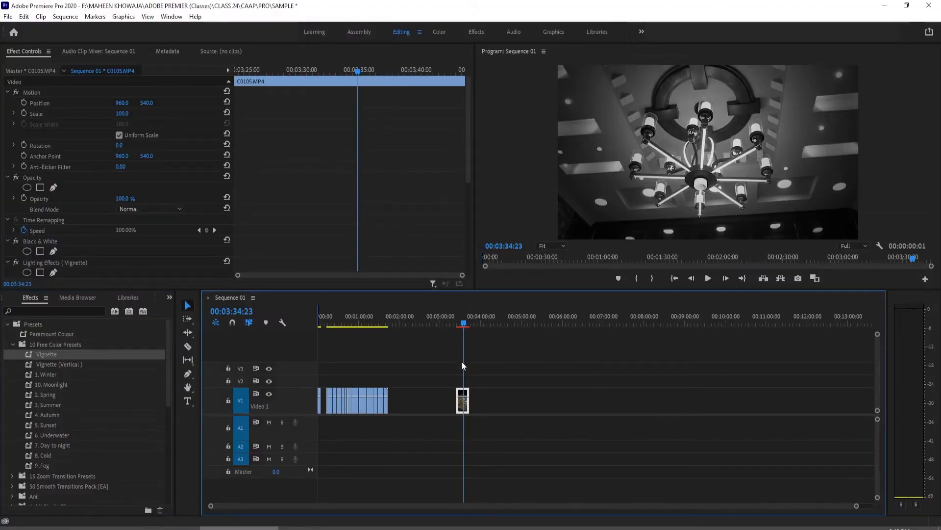
# Step: Scrub through the isolated clip to review the vignette
pyautogui.click(448, 325)
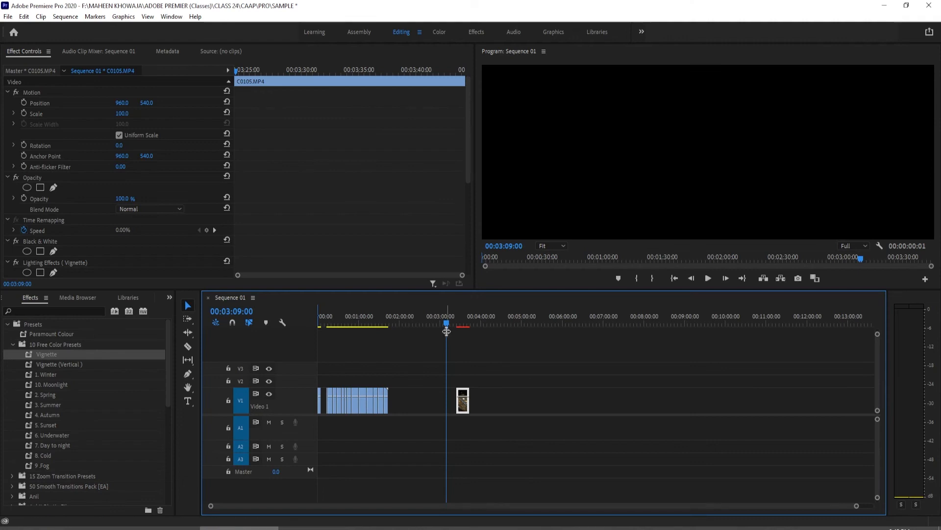
pyautogui.moveTo(422, 294); pyautogui.dragTo(438, 294)
pyautogui.moveTo(455, 332); pyautogui.dragTo(459, 367)
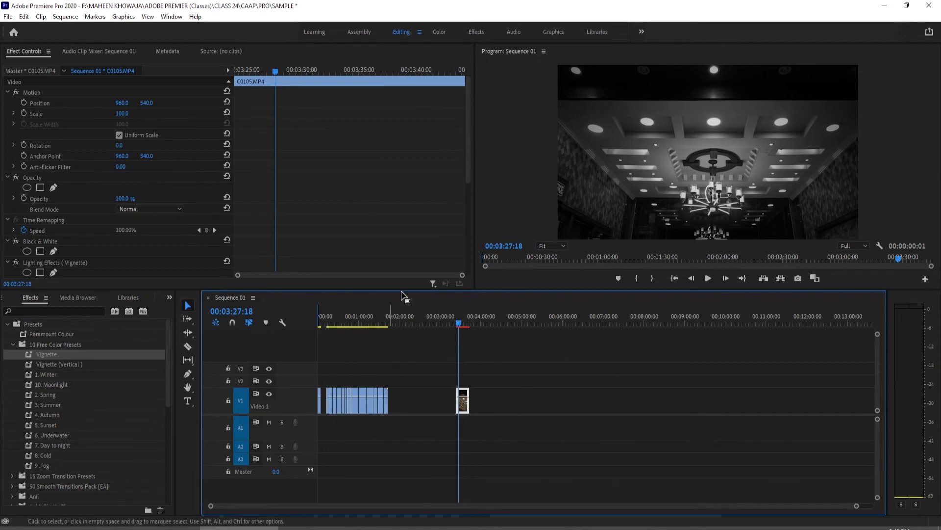
pyautogui.moveTo(459, 328)
pyautogui.mouseDown()
pyautogui.moveTo(470, 328)
pyautogui.moveTo(460, 327)
pyautogui.mouseUp()
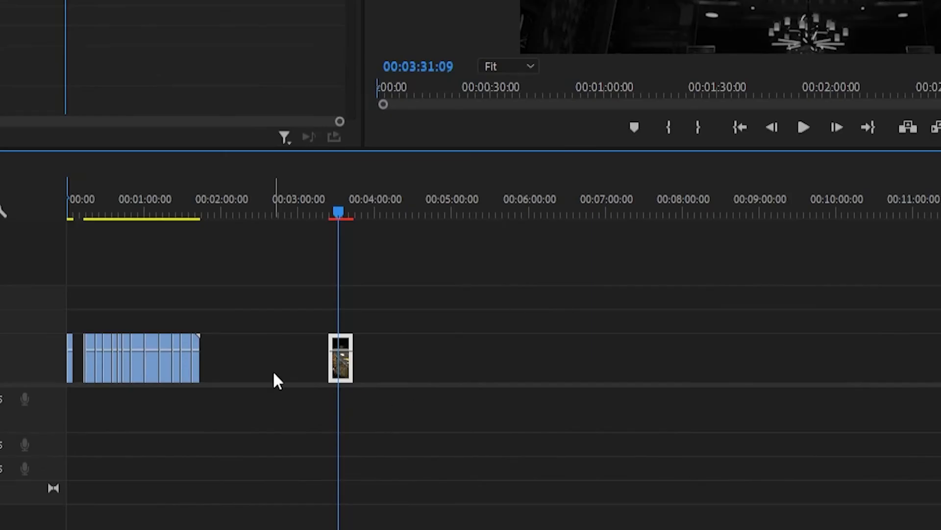
# Step: Ripple delete the gaps on V1 before the isolated black-and-white clip and after the sequence's first short section
pyautogui.press('=')
pyautogui.press('=')
pyautogui.press('=')
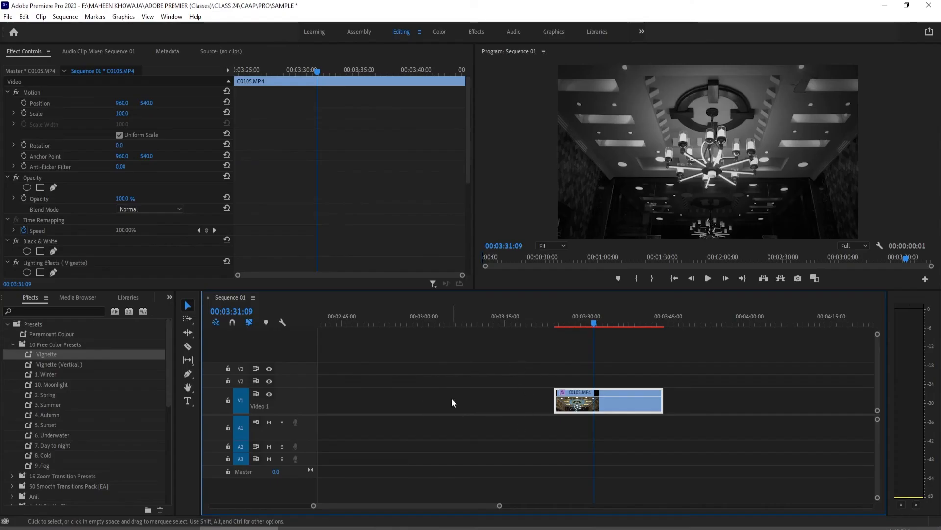
pyautogui.rightClick(451, 398)
pyautogui.click(469, 406)
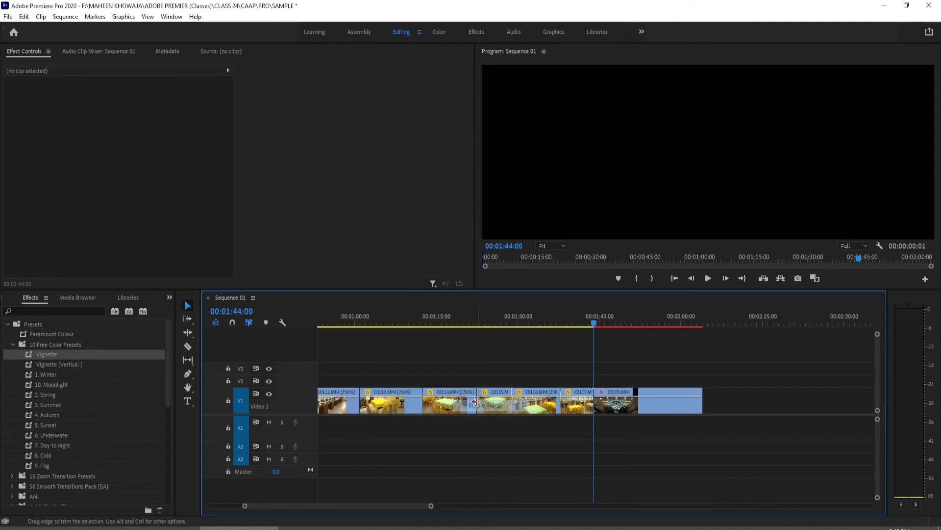
pyautogui.press('-')
pyautogui.press('-')
pyautogui.press('-')
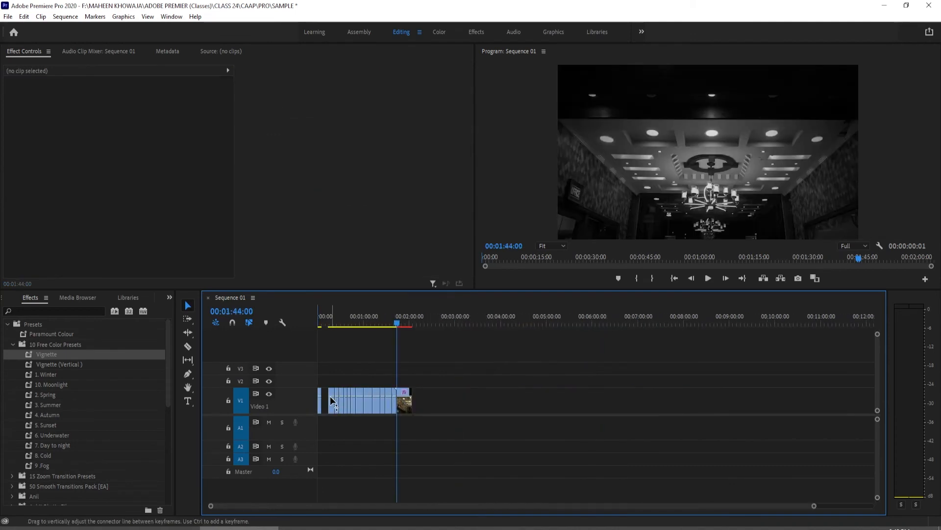
pyautogui.rightClick(325, 402)
pyautogui.click(338, 409)
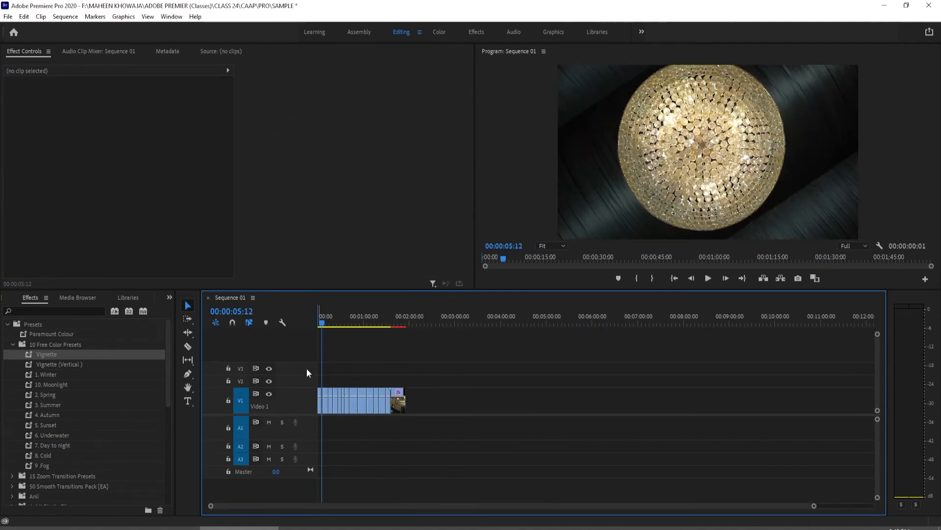
# Step: Return the playhead to the sequence start and apply the Vignette preset to clips C0106.MP4 and C0112.MP4
pyautogui.click(321, 325)
pyautogui.moveTo(322, 326); pyautogui.dragTo(312, 339)
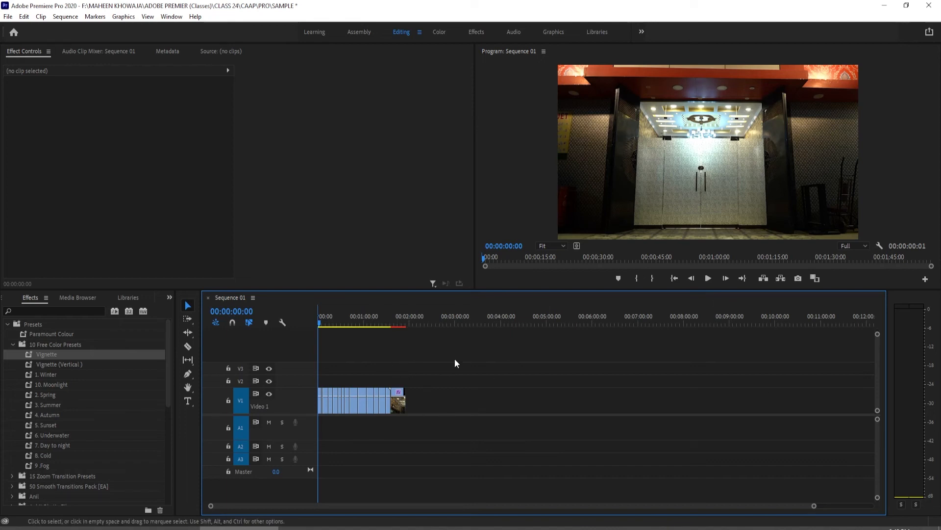
pyautogui.moveTo(128, 349); pyautogui.dragTo(322, 400)
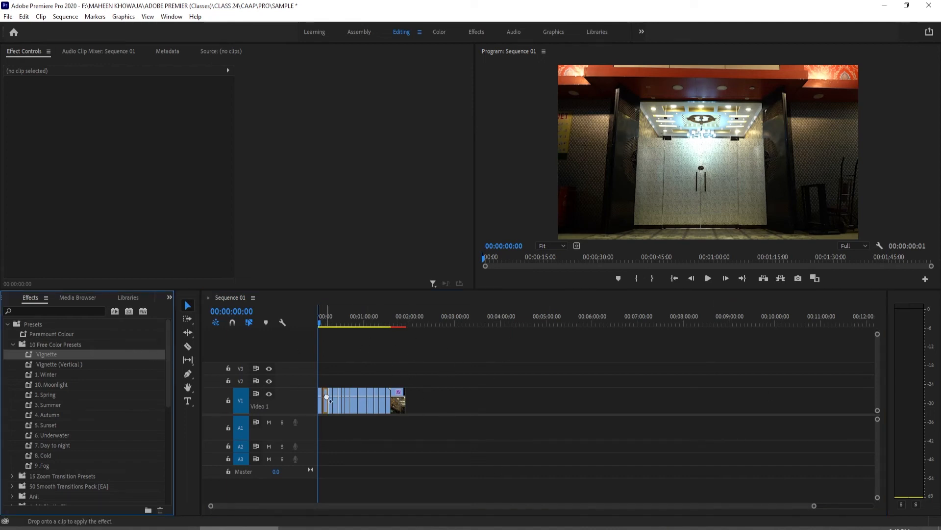
pyautogui.moveTo(267, 432); pyautogui.dragTo(269, 433)
pyautogui.moveTo(1, 365); pyautogui.dragTo(314, 433)
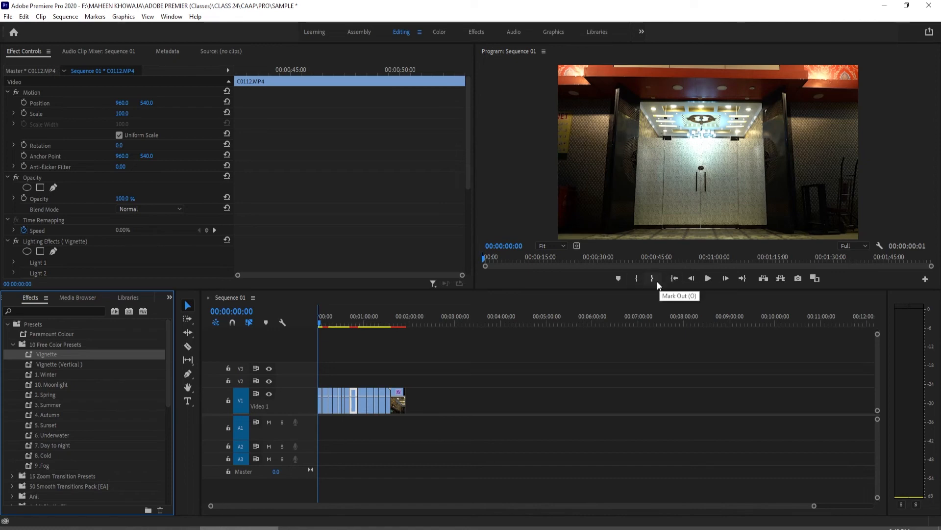
# Step: Mark the out point at the end of the last clip and render the previews for the marked range
pyautogui.click(318, 322)
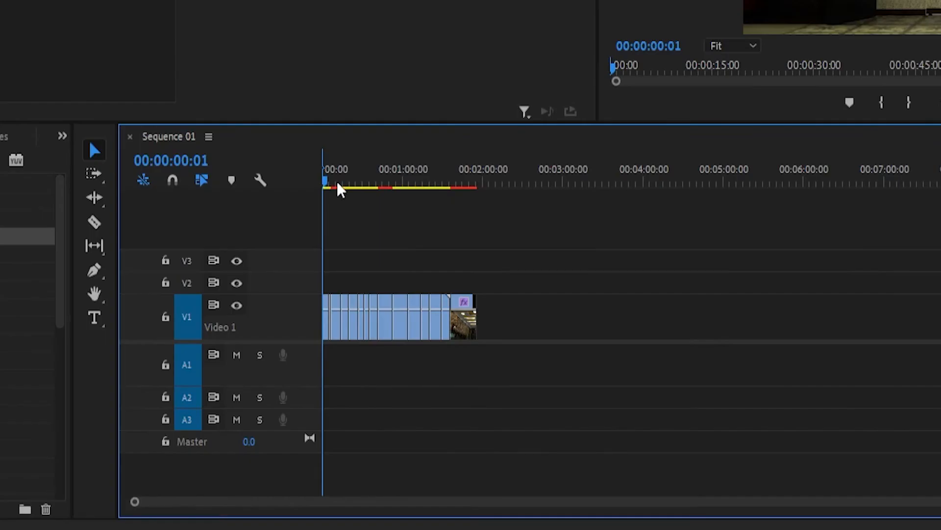
pyautogui.moveTo(326, 181); pyautogui.dragTo(480, 265)
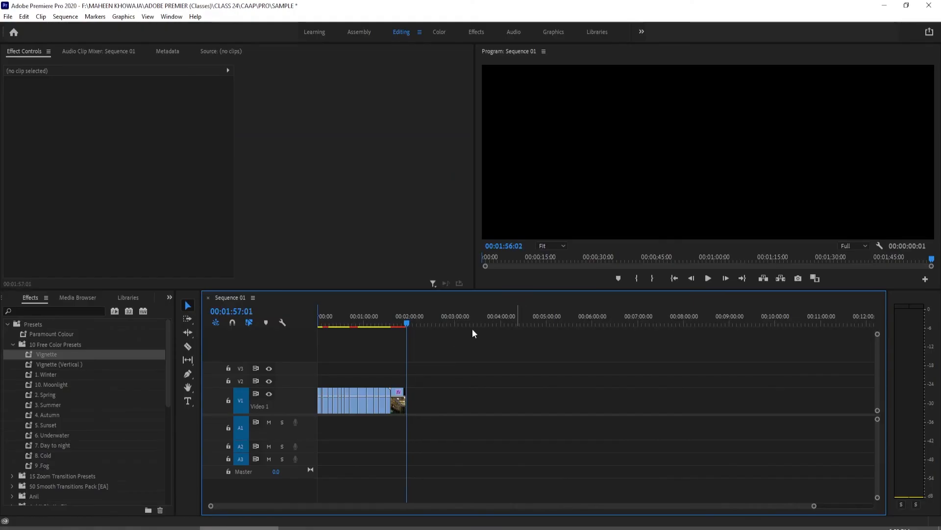
pyautogui.click(653, 282)
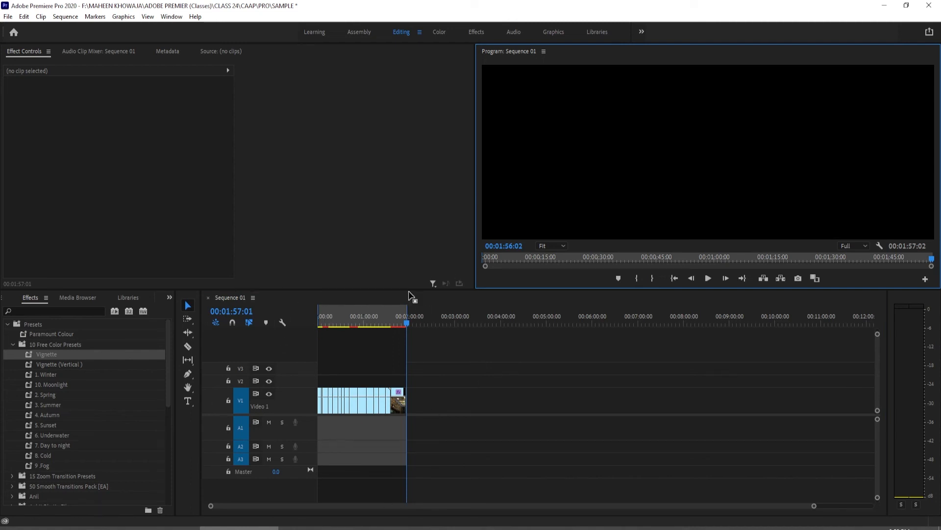
pyautogui.press('Return')
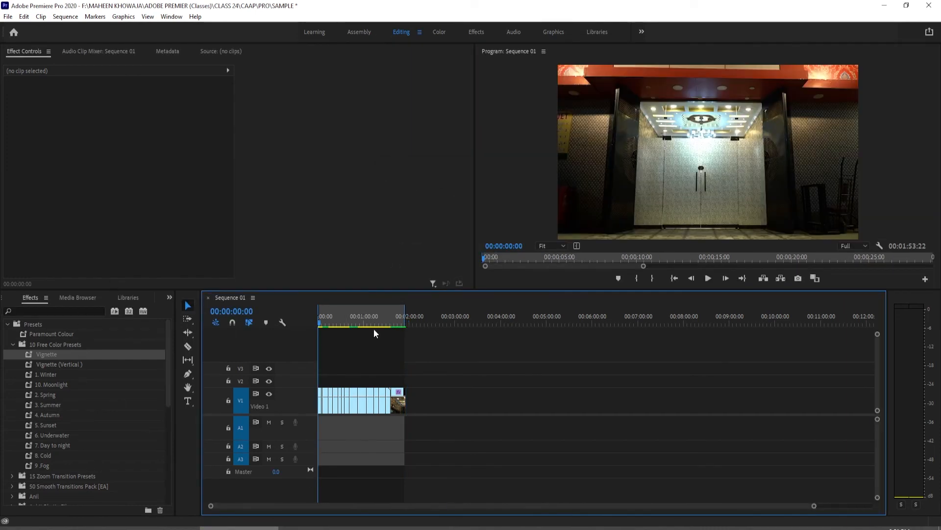
# Step: Set the out point back to the first frame and scrub through the rendered sequence up to 00:01:27:15
pyautogui.click(653, 279)
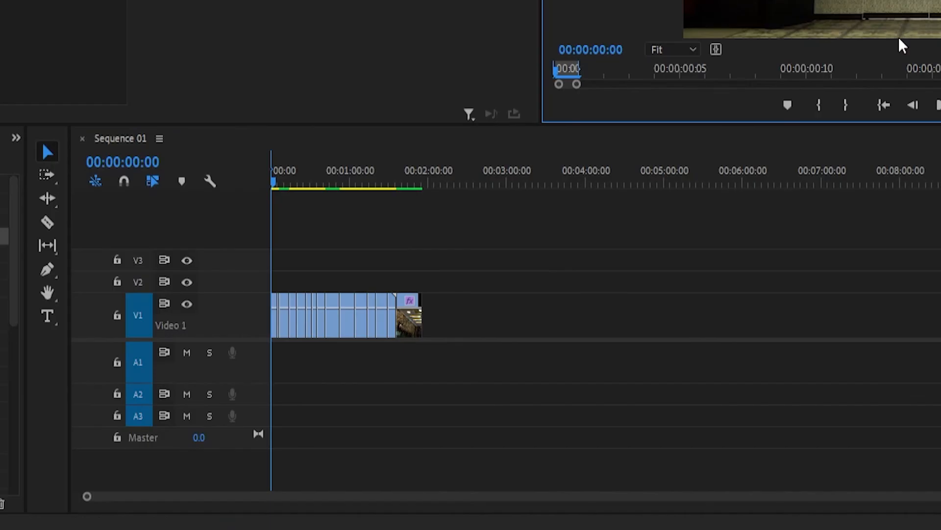
pyautogui.click(747, 234)
pyautogui.press('=')
pyautogui.press('=')
pyautogui.press('=')
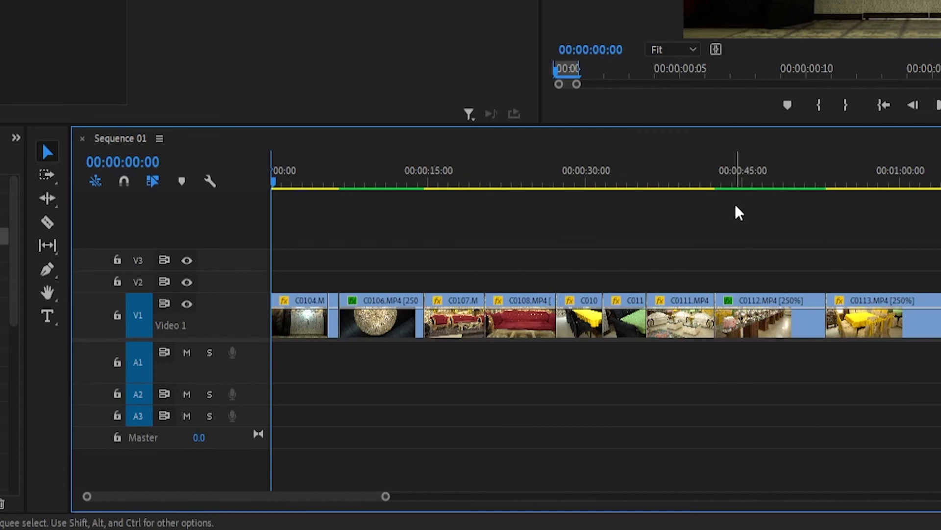
pyautogui.press('-')
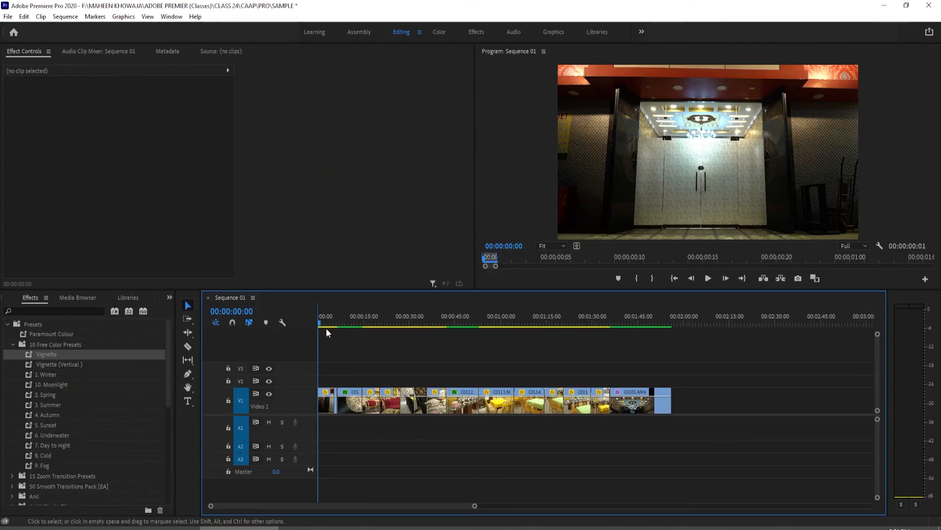
pyautogui.moveTo(320, 323); pyautogui.dragTo(304, 422)
pyautogui.moveTo(322, 319); pyautogui.dragTo(585, 319)
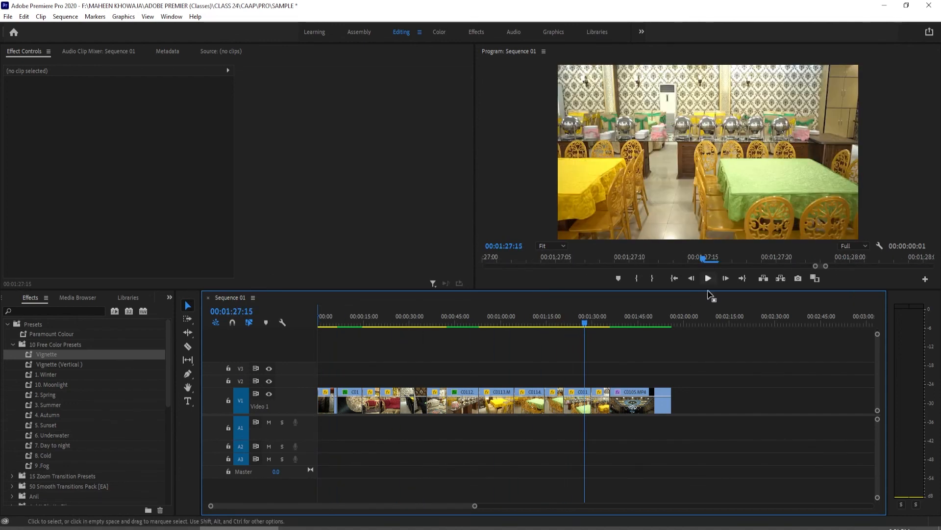